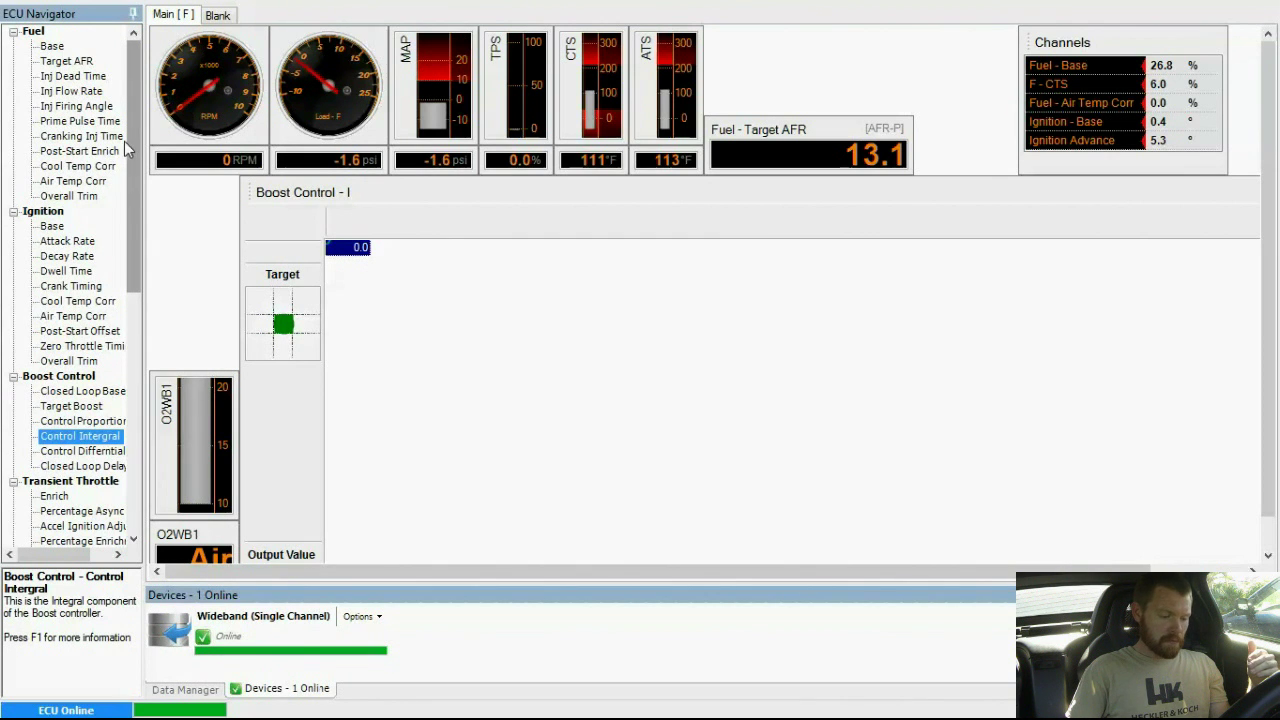
- Open the Fuel - Base table from the ECU Navigator, replacing the boost integral view
click(48, 47)
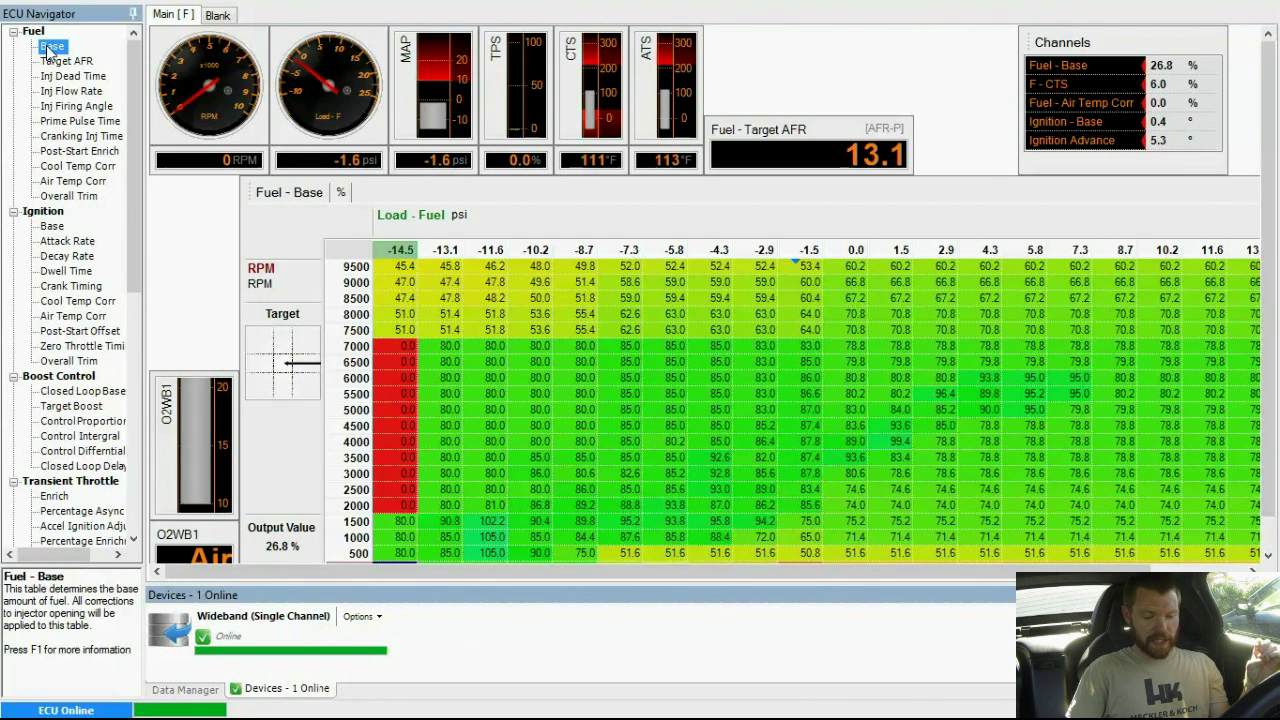
- Open the Fuel - Target AFR table to show air-fuel ratio targets by RPM and load
click(55, 64)
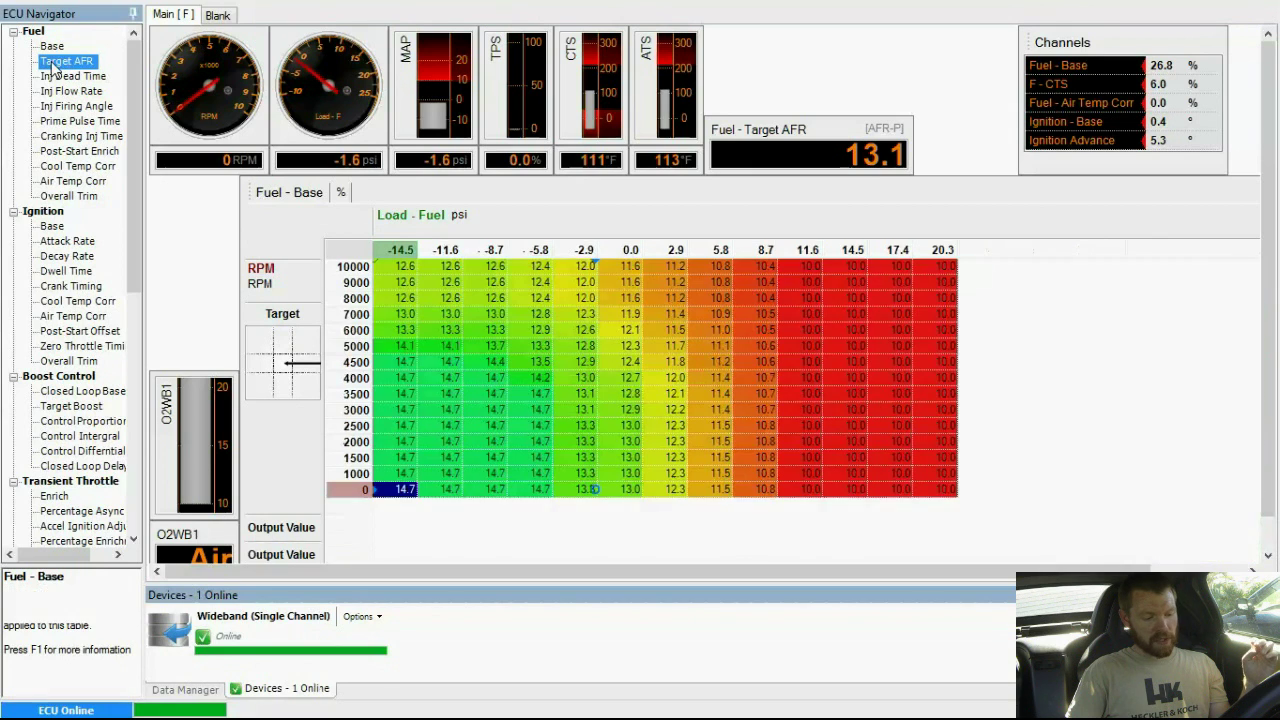